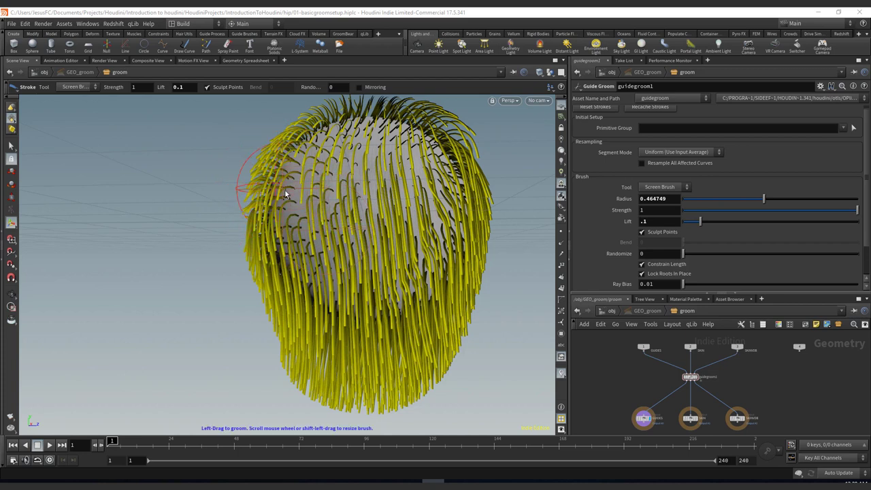
Examine the combed guide hairs from above and around the head.
key(Escape)
drag(221, 234, 166, 234)
key(Return)
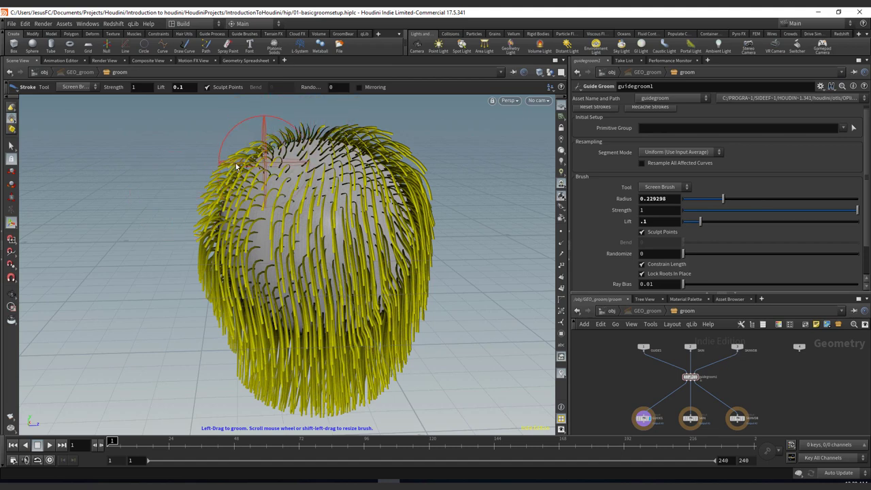
key(space)
drag(282, 155, 191, 130)
right_drag(190, 130, 266, 161)
mouse_move(266, 161)
mouse_down()
mouse_move(319, 156)
mouse_move(270, 167)
mouse_up()
key(Return)
Draw freehand annotation lines over the viewport showing guides converging toward a clump point above the head.
key(ctrl+Print)
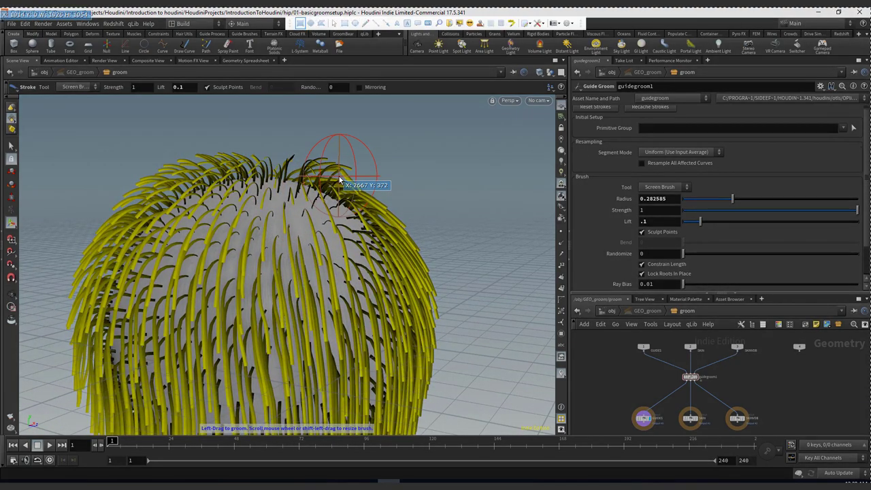
click(365, 23)
drag(223, 255, 344, 118)
drag(253, 217, 337, 123)
drag(285, 227, 335, 127)
drag(306, 233, 332, 134)
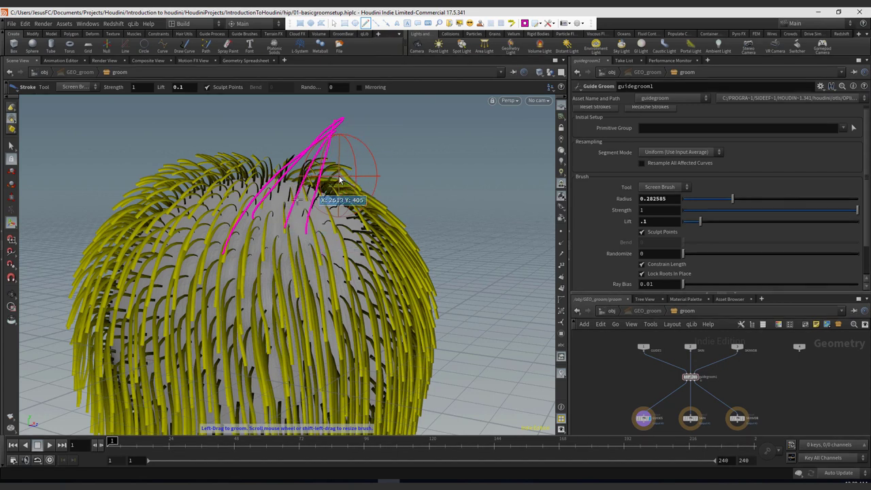
mouse_move(229, 221)
mouse_down()
mouse_move(301, 283)
mouse_move(450, 185)
mouse_up()
mouse_move(320, 304)
mouse_down()
mouse_move(463, 188)
mouse_move(479, 187)
mouse_move(517, 305)
mouse_move(349, 383)
mouse_up()
drag(205, 278, 280, 158)
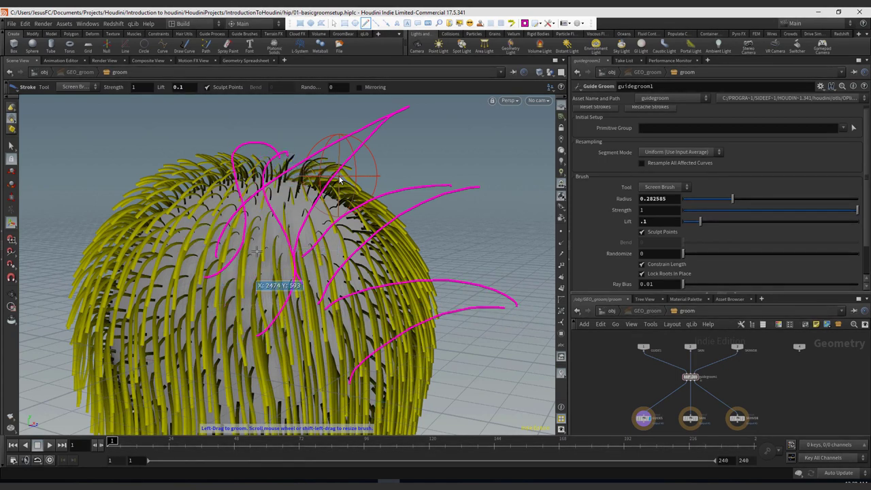
key(ctrl+z)
key(ctrl+z)
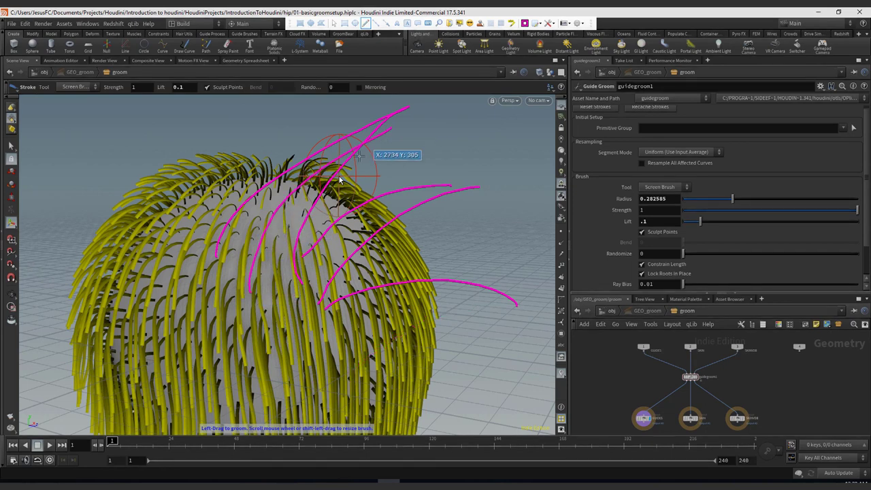
key(ctrl+z)
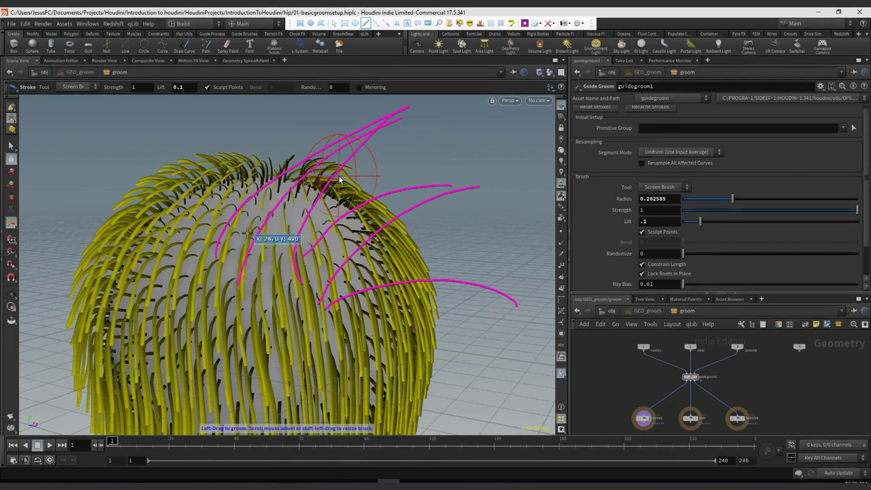
drag(192, 248, 398, 130)
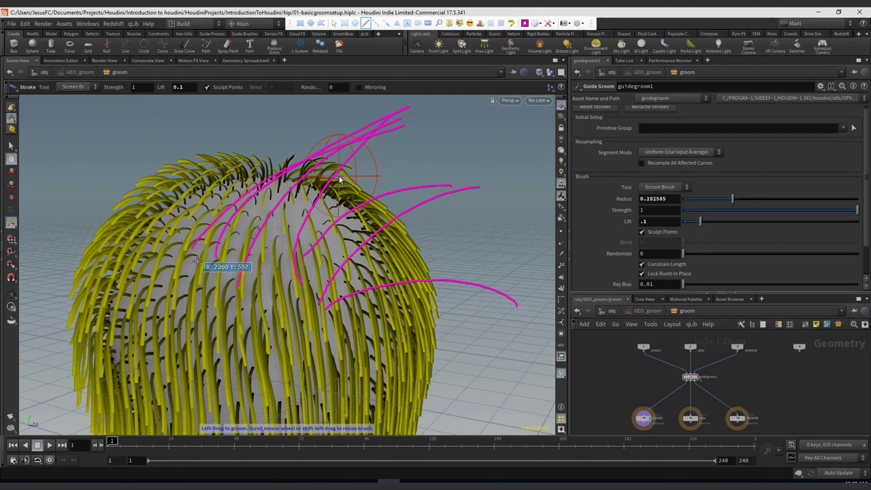
drag(200, 260, 402, 122)
drag(270, 281, 404, 126)
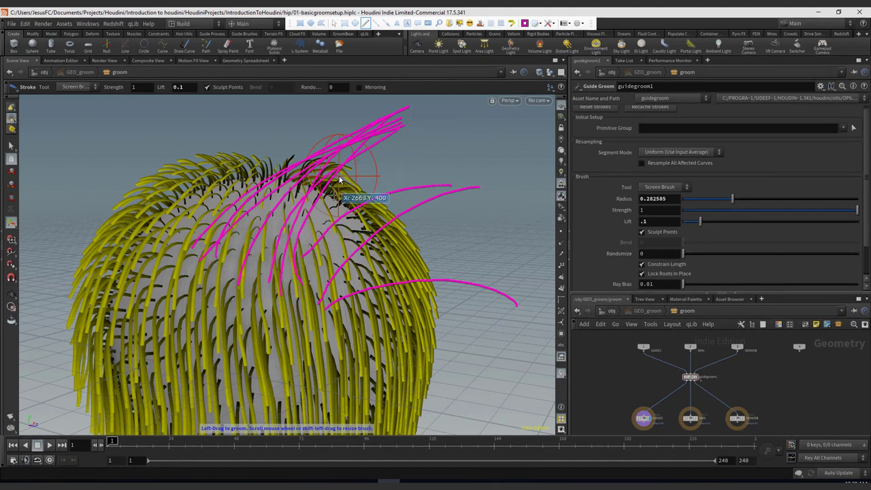
Clear the annotation lines, sketch three longer ones converging above the head, and close the screen annotation.
key(ctrl+z)
key(ctrl+z)
key(ctrl+z)
key(ctrl+z)
key(ctrl+z)
key(ctrl+z)
key(ctrl+z)
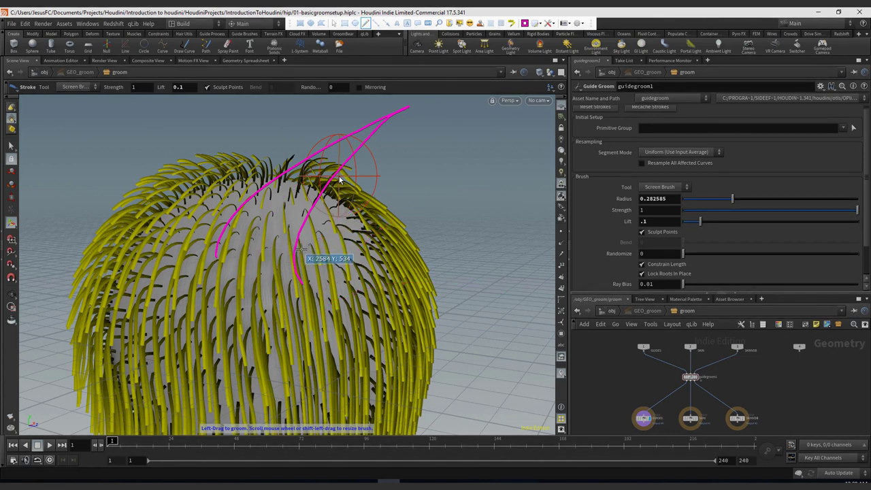
key(ctrl+z)
key(ctrl+z)
drag(174, 276, 405, 110)
drag(335, 314, 410, 114)
drag(230, 344, 402, 124)
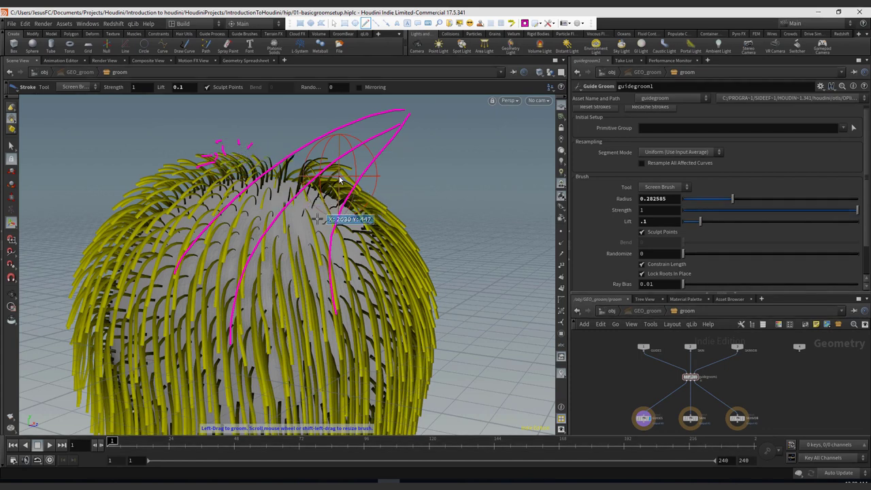
key(Escape)
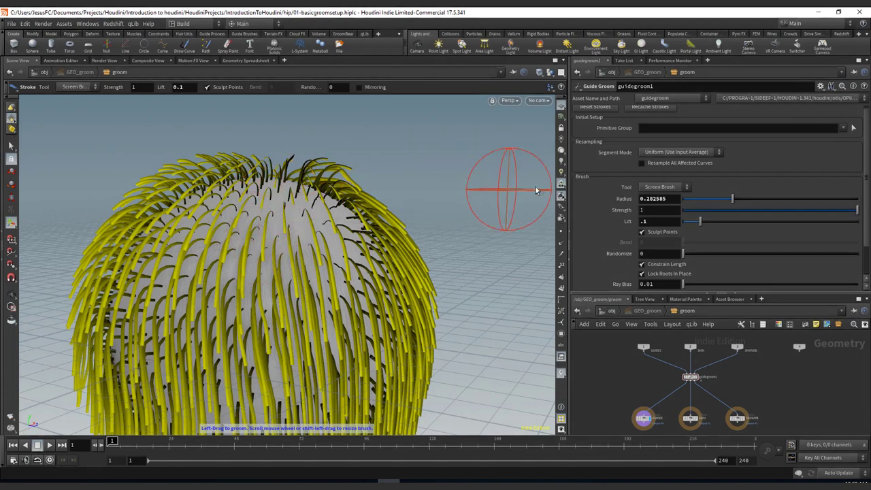
Set the groom brush tool to Clump with a radius of about 0.097.
click(665, 186)
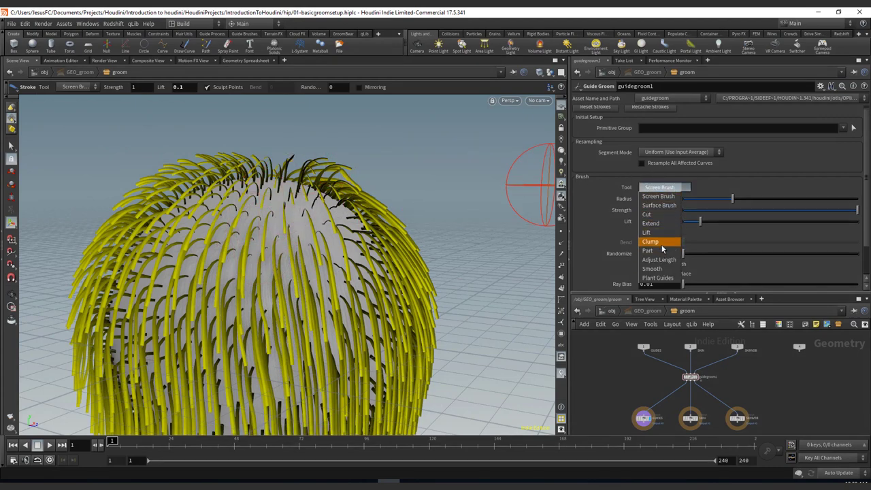
click(651, 242)
key(space)
mouse_move(340, 155)
mouse_down()
mouse_move(263, 200)
mouse_move(259, 221)
mouse_move(295, 247)
mouse_move(353, 213)
mouse_up()
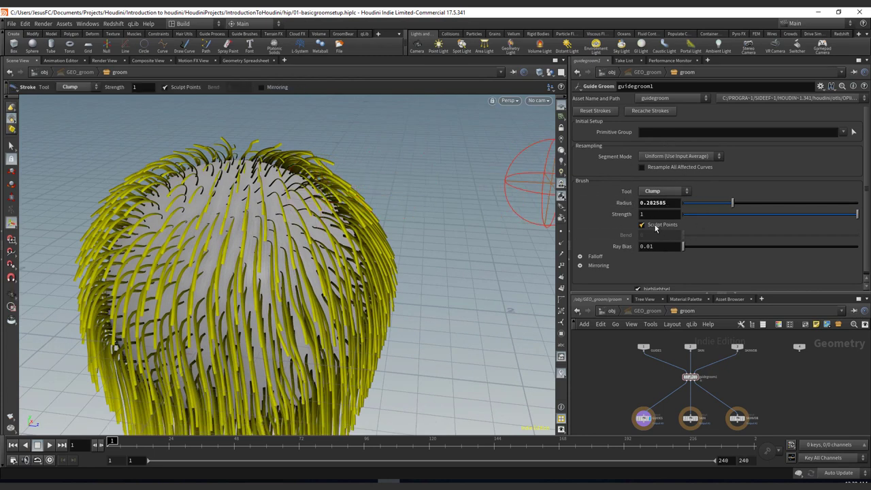
mouse_move(230, 230)
alt+mouse_down()
mouse_move(237, 241)
mouse_move(230, 230)
mouse_move(205, 241)
mouse_move(235, 236)
mouse_move(210, 230)
mouse_move(240, 233)
mouse_move(191, 233)
mouse_move(242, 225)
mouse_move(220, 230)
mouse_move(350, 233)
mouse_move(334, 230)
alt+mouse_up()
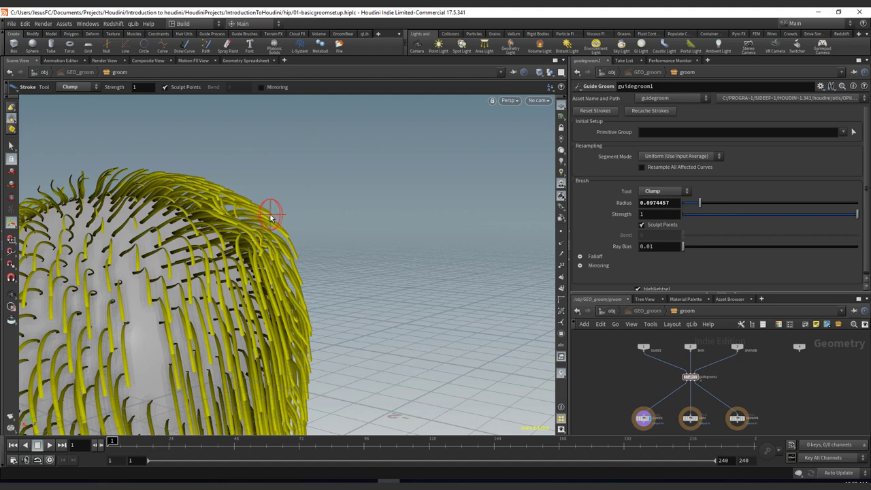
mouse_move(262, 199)
alt+mouse_down()
mouse_move(202, 189)
mouse_move(258, 166)
mouse_move(253, 211)
mouse_move(209, 202)
mouse_move(219, 236)
mouse_move(238, 233)
mouse_move(223, 238)
mouse_move(227, 223)
mouse_move(203, 237)
mouse_move(231, 225)
alt+mouse_up()
mouse_move(253, 207)
alt+mouse_down()
mouse_move(220, 282)
mouse_move(239, 272)
mouse_move(256, 208)
mouse_move(196, 232)
mouse_move(245, 238)
mouse_move(204, 230)
mouse_move(218, 245)
mouse_move(206, 281)
mouse_move(225, 259)
mouse_move(219, 211)
alt+mouse_up()
key(Return)
key(Escape)
key(Return)
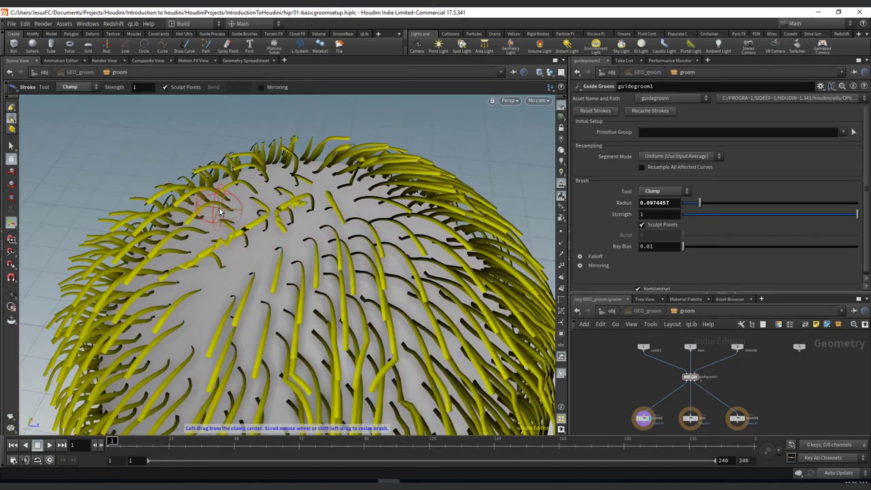
Sketch annotation strokes meeting at one point on the crown to illustrate clumping, and close the screen annotation.
click(366, 23)
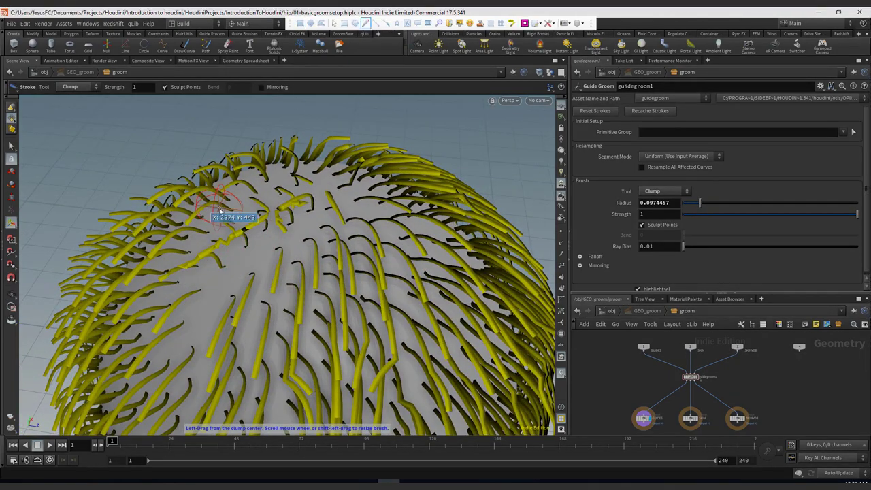
drag(183, 233, 256, 239)
drag(246, 195, 256, 238)
drag(281, 188, 258, 240)
drag(334, 239, 243, 242)
drag(264, 295, 256, 245)
mouse_move(200, 296)
mouse_down()
mouse_move(215, 295)
mouse_move(256, 244)
mouse_up()
drag(183, 260, 256, 243)
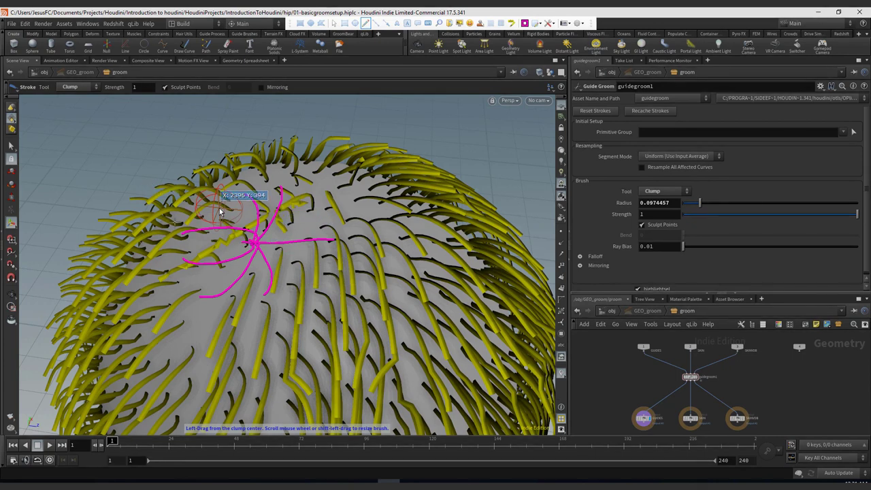
drag(294, 189, 171, 221)
drag(160, 216, 174, 253)
drag(107, 151, 99, 234)
mouse_move(99, 224)
mouse_down()
mouse_move(159, 237)
mouse_move(155, 254)
mouse_up()
drag(98, 139, 127, 166)
drag(102, 243, 56, 259)
drag(47, 247, 40, 267)
key(Escape)
Try clumping the guides on the crown with a brush radius of about 0.417.
mouse_move(202, 246)
mouse_down()
mouse_move(288, 259)
mouse_move(287, 238)
mouse_up()
scroll(283, 250, up, 8)
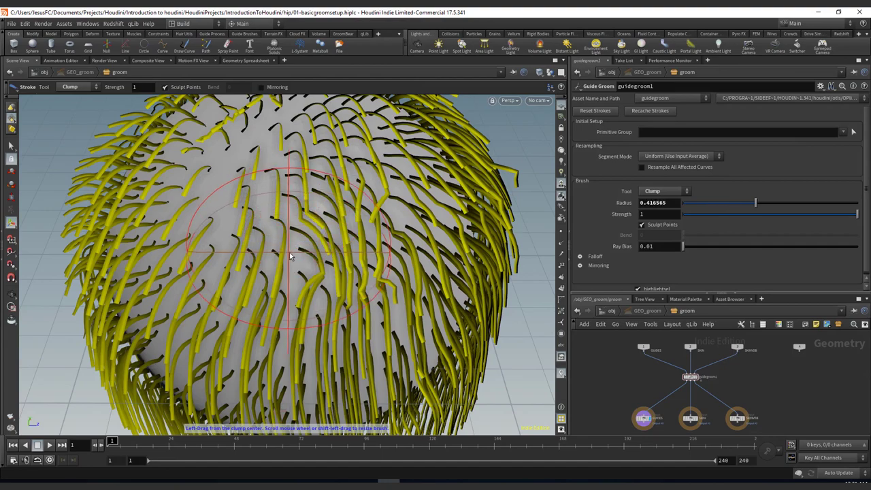
click(282, 256)
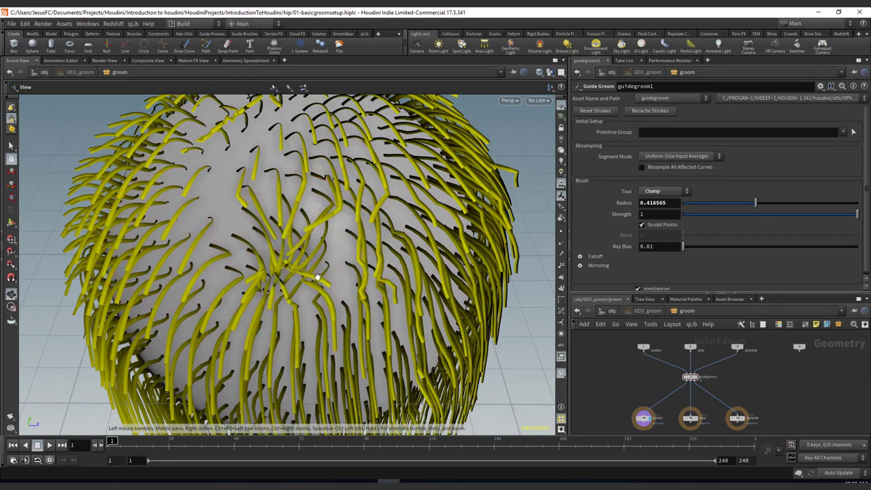
mouse_move(323, 277)
alt+mouse_down()
mouse_move(349, 176)
mouse_move(385, 159)
mouse_move(320, 265)
mouse_move(353, 255)
mouse_move(236, 214)
alt+mouse_up()
key(ctrl+z)
Turn off Sculpt Points for the Clump brush, set Bend to 1, and reduce the radius to about 0.115.
mouse_move(272, 213)
alt+mouse_down()
mouse_move(285, 186)
mouse_move(277, 199)
mouse_move(306, 234)
mouse_move(356, 254)
mouse_move(340, 248)
alt+mouse_up()
key(space)
mouse_move(167, 217)
mouse_down()
mouse_move(205, 198)
mouse_move(200, 175)
mouse_move(306, 234)
mouse_up()
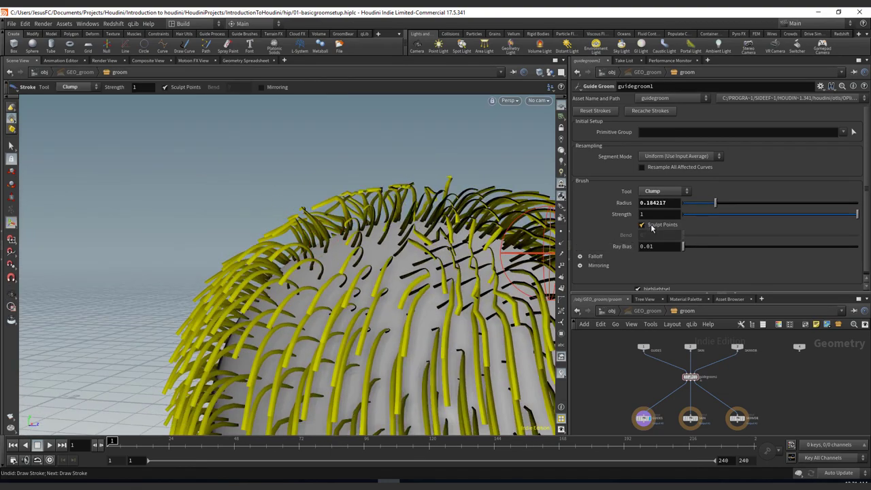
click(642, 225)
alt+drag(252, 109, 245, 226)
mouse_move(213, 255)
shift+mouse_down()
mouse_move(278, 247)
mouse_move(196, 258)
mouse_move(245, 230)
mouse_move(182, 238)
mouse_move(201, 246)
shift+mouse_up()
key(ctrl+z)
scroll(223, 233, down, 7)
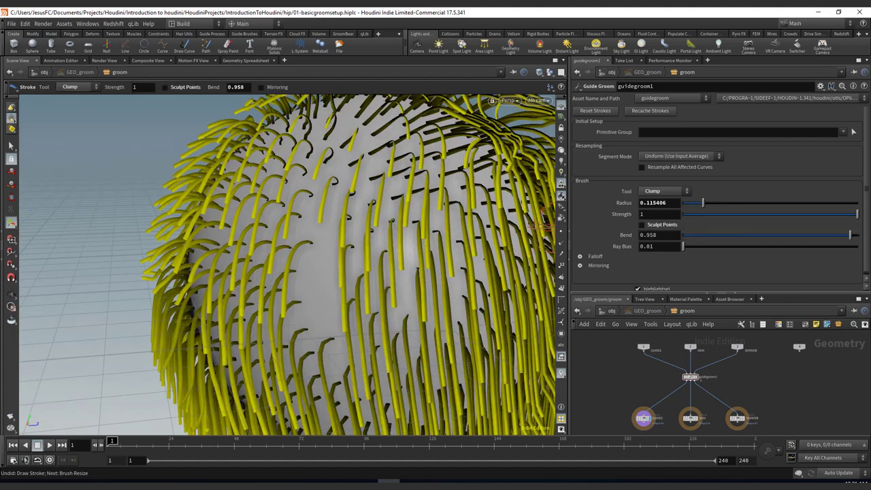
alt+drag(146, 231, 185, 225)
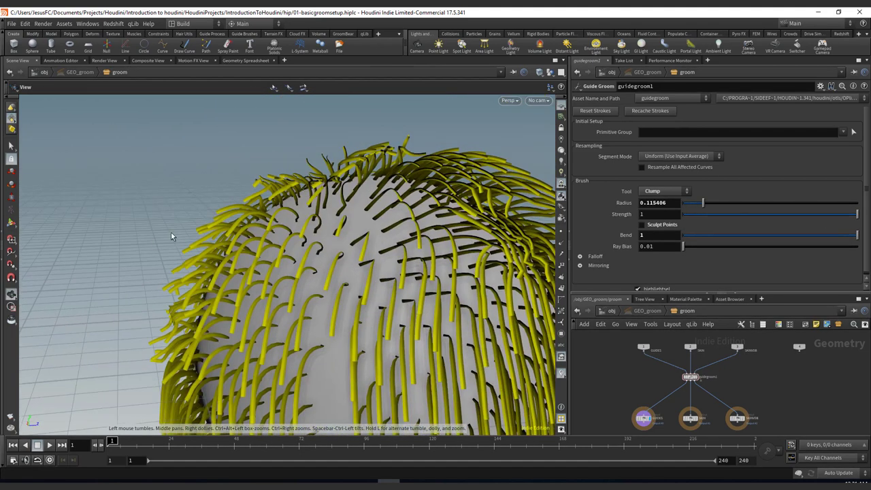
Try clump strokes with full bend on the guides at the side of the head.
mouse_move(255, 221)
shift+mouse_down()
mouse_move(272, 221)
mouse_move(148, 240)
shift+mouse_up()
mouse_move(150, 239)
alt+mouse_down()
mouse_move(225, 236)
mouse_move(297, 256)
mouse_move(249, 236)
mouse_move(252, 195)
mouse_move(234, 237)
alt+mouse_up()
alt+right_drag(233, 238, 243, 238)
mouse_move(242, 239)
alt+mouse_down()
mouse_move(277, 229)
mouse_move(254, 210)
mouse_move(307, 208)
mouse_move(269, 182)
mouse_move(211, 197)
mouse_move(258, 211)
alt+mouse_up()
key(Escape)
key(Return)
key(ctrl+z)
Try the Clump brush on top of the head with a radius of about 0.27, and undo the recent strokes.
mouse_move(212, 264)
alt+mouse_down()
mouse_move(279, 238)
mouse_move(238, 270)
mouse_move(203, 260)
mouse_move(256, 244)
alt+mouse_up()
mouse_move(254, 278)
alt+mouse_down()
mouse_move(216, 308)
mouse_move(267, 294)
mouse_move(249, 341)
mouse_move(193, 367)
mouse_move(264, 253)
alt+mouse_up()
alt+right_drag(264, 253, 281, 247)
scroll(292, 247, up, 6)
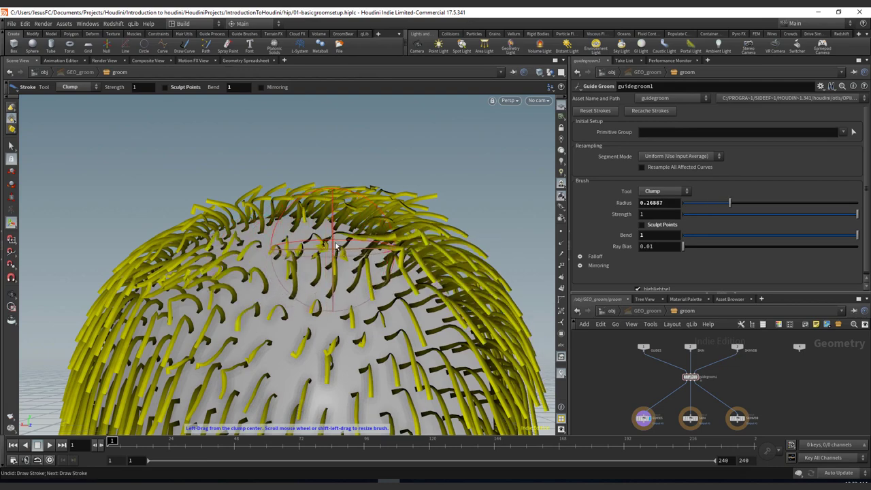
key(ctrl+z)
key(Escape)
mouse_move(341, 247)
mouse_down()
mouse_move(284, 272)
mouse_move(285, 231)
mouse_move(324, 287)
mouse_up()
key(Return)
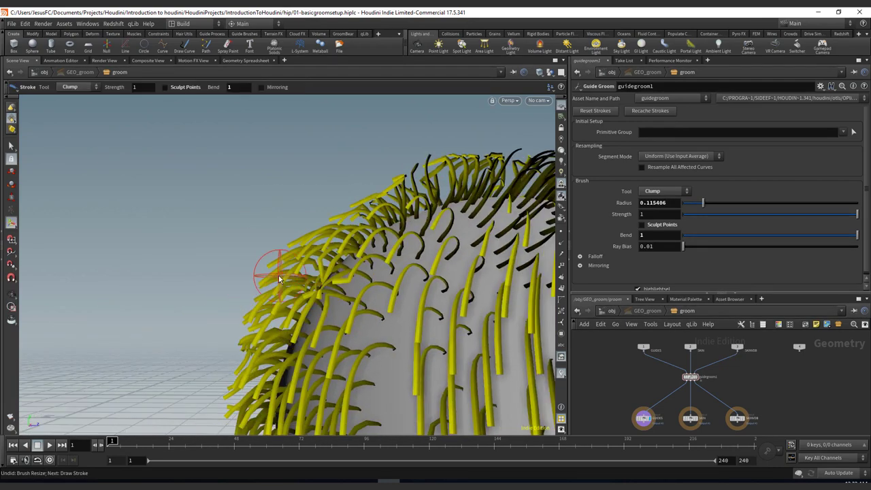
key(ctrl+z)
Try broad clump strokes across the top of the head with a radius of about 0.36, and undo them.
mouse_move(327, 281)
shift+mouse_down()
mouse_move(337, 281)
mouse_move(237, 294)
mouse_move(274, 281)
mouse_move(388, 308)
mouse_move(308, 292)
mouse_move(282, 187)
shift+mouse_up()
key(Return)
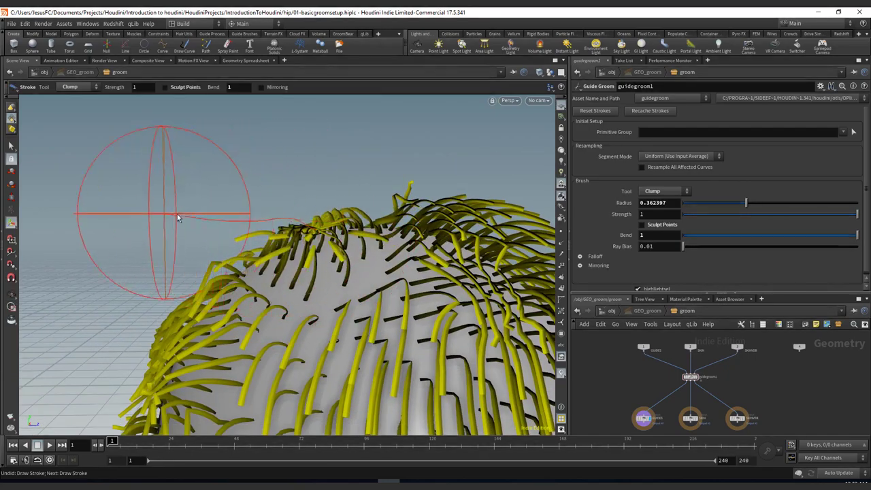
mouse_move(195, 218)
alt+mouse_down()
mouse_move(288, 247)
mouse_move(299, 306)
mouse_move(340, 279)
mouse_move(195, 206)
alt+mouse_up()
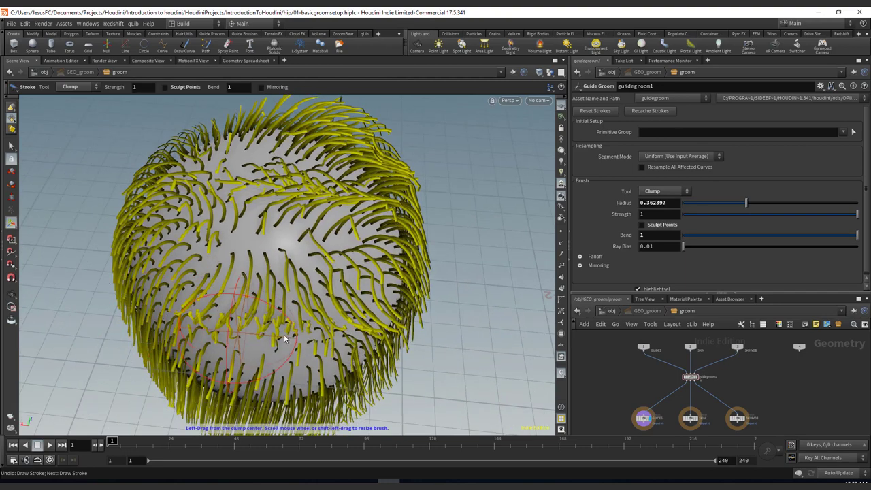
drag(323, 332, 283, 308)
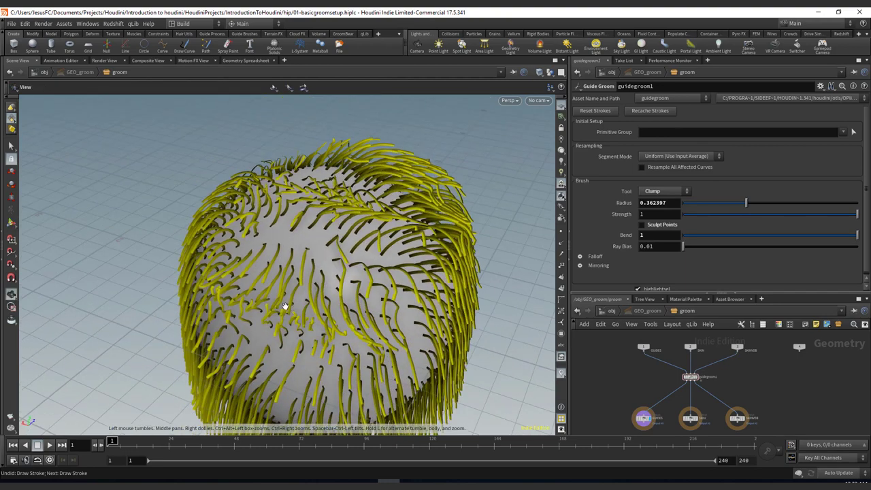
key(Escape)
key(ctrl+z)
key(ctrl+z)
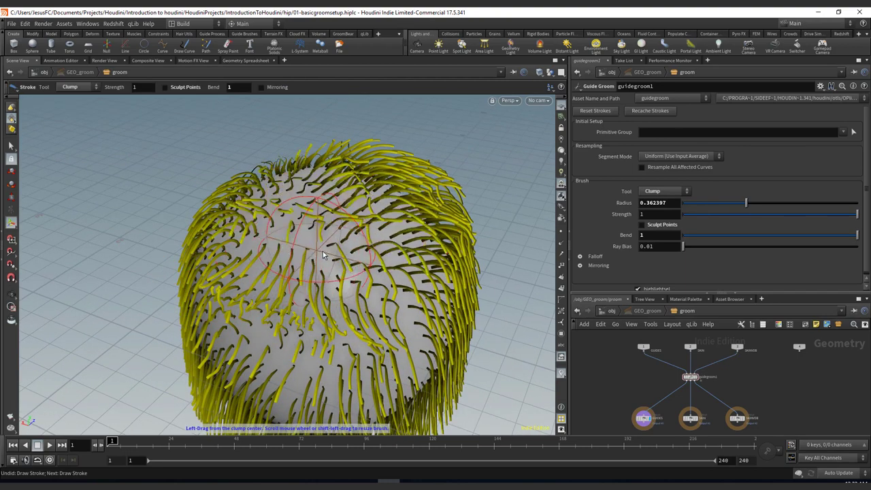
Clump several groups of guides on top of the head with a brush radius of about 0.16.
mouse_move(367, 260)
alt+mouse_down()
mouse_move(289, 277)
mouse_move(269, 271)
alt+mouse_up()
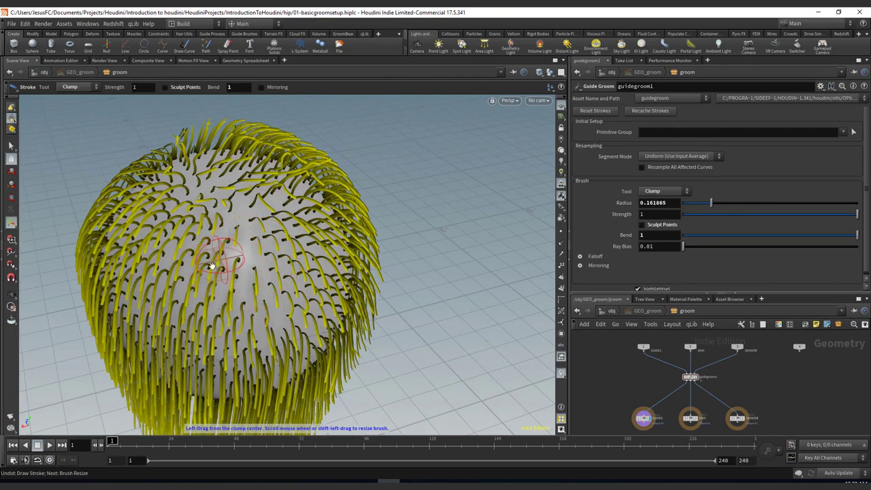
alt+middle_drag(215, 256, 255, 317)
alt+right_drag(255, 317, 366, 243)
alt+drag(366, 243, 270, 187)
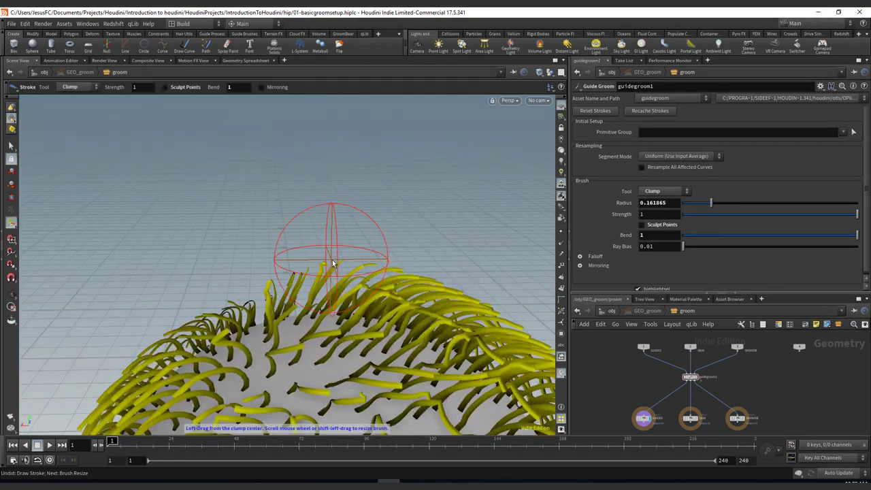
key(Escape)
mouse_move(270, 245)
mouse_down()
mouse_move(354, 232)
mouse_move(259, 289)
mouse_up()
alt+middle_drag(259, 289, 327, 323)
alt+right_drag(327, 323, 288, 286)
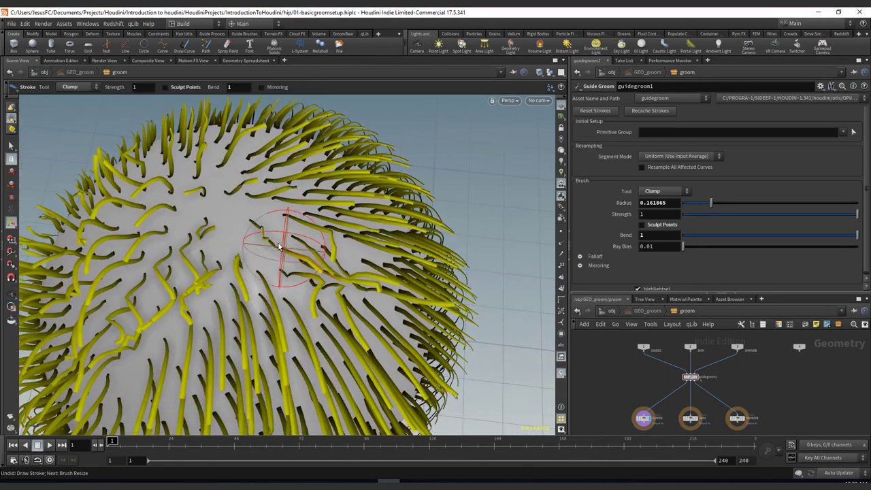
mouse_move(278, 249)
alt+mouse_down()
mouse_move(321, 253)
mouse_move(353, 241)
alt+mouse_up()
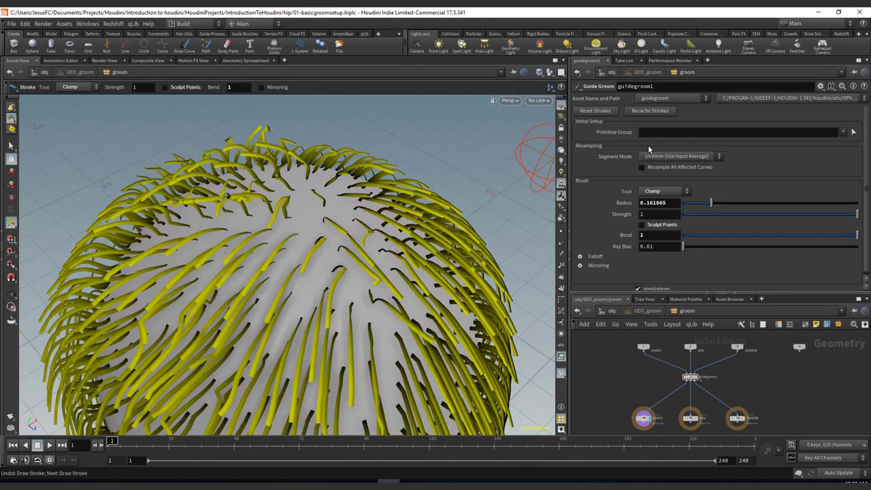
alt+right_drag(348, 178, 276, 156)
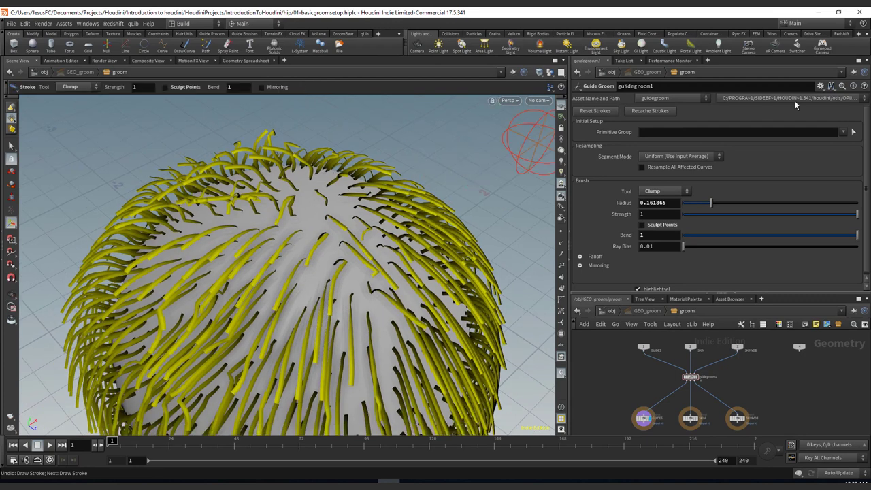
Restrict the guide groom's Primitive Group to a box selection of guides at the top of the head.
click(853, 131)
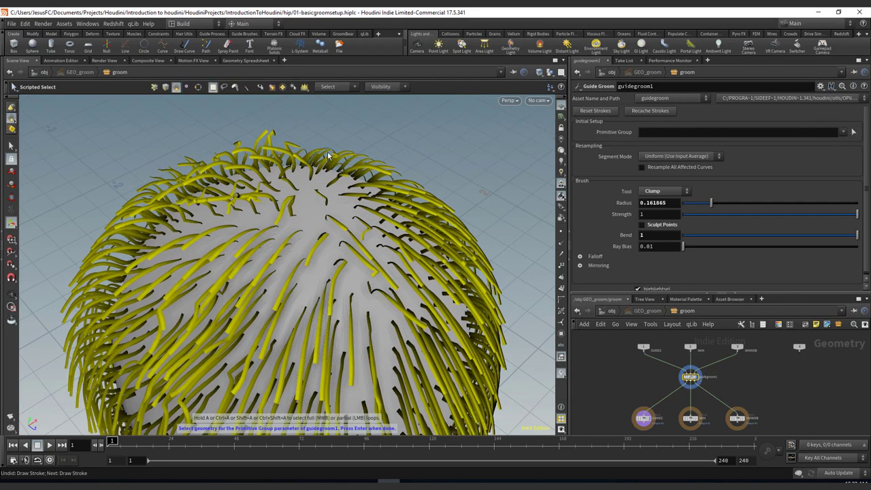
alt+drag(326, 158, 320, 117)
drag(253, 127, 368, 202)
alt+drag(392, 154, 331, 206)
key(Return)
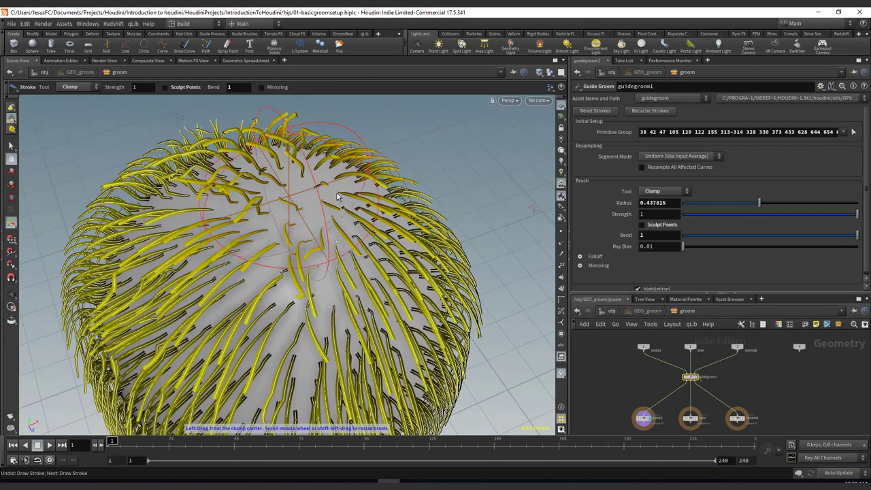
Try clumping the grouped guides at the top of the head with a brush radius of about 0.5, and undo the strokes.
scroll(333, 193, up, 1)
mouse_move(317, 203)
alt+mouse_down()
mouse_move(300, 176)
mouse_move(267, 233)
mouse_move(272, 216)
mouse_move(224, 202)
mouse_move(262, 204)
mouse_move(199, 286)
mouse_move(286, 327)
alt+mouse_up()
mouse_move(300, 320)
alt+mouse_down()
mouse_move(334, 194)
mouse_move(317, 183)
mouse_move(353, 233)
mouse_move(299, 224)
mouse_move(252, 243)
mouse_move(286, 258)
alt+mouse_up()
mouse_move(334, 272)
alt+mouse_down()
mouse_move(357, 219)
mouse_move(327, 179)
mouse_move(337, 202)
alt+mouse_up()
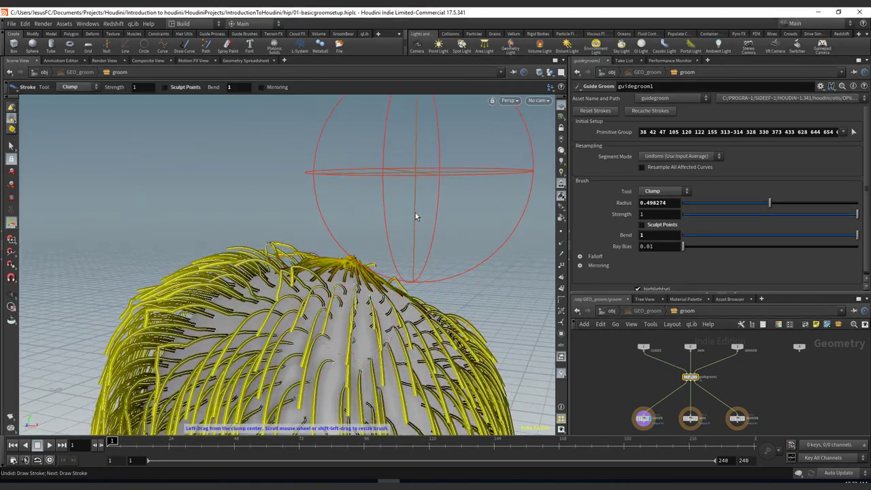
key(ctrl+z)
key(ctrl+z)
key(ctrl+z)
key(ctrl+z)
key(ctrl+z)
key(ctrl+z)
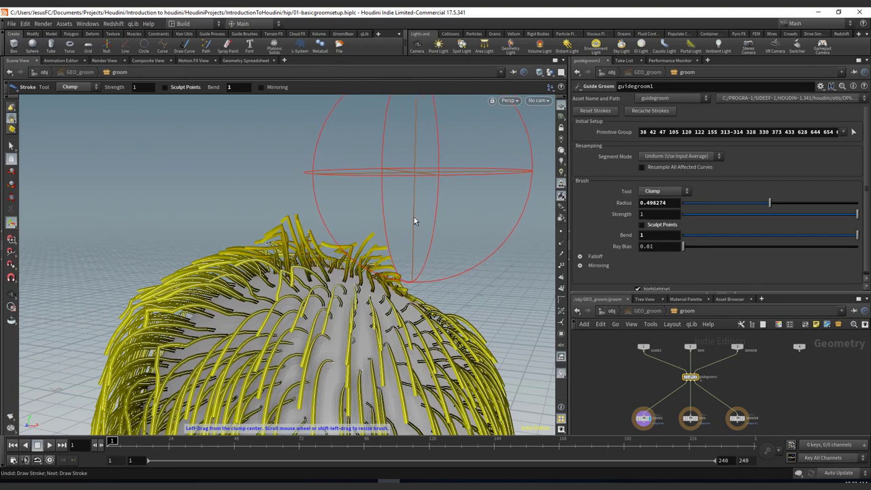
Try a very large Clump brush with a radius of about 1.01 across the top of the head, and undo the strokes.
mouse_move(414, 221)
alt+mouse_down()
mouse_move(352, 285)
mouse_move(368, 316)
alt+mouse_up()
mouse_move(411, 266)
mouse_down()
mouse_move(346, 210)
mouse_move(319, 214)
mouse_move(399, 250)
mouse_move(336, 199)
mouse_move(347, 211)
mouse_move(351, 153)
mouse_up()
mouse_move(367, 248)
alt+mouse_down()
mouse_move(389, 159)
mouse_move(355, 219)
alt+mouse_up()
alt+drag(393, 157, 388, 224)
key(ctrl+z)
key(ctrl+z)
key(ctrl+z)
key(ctrl+z)
key(ctrl+z)
key(ctrl+z)
key(ctrl+z)
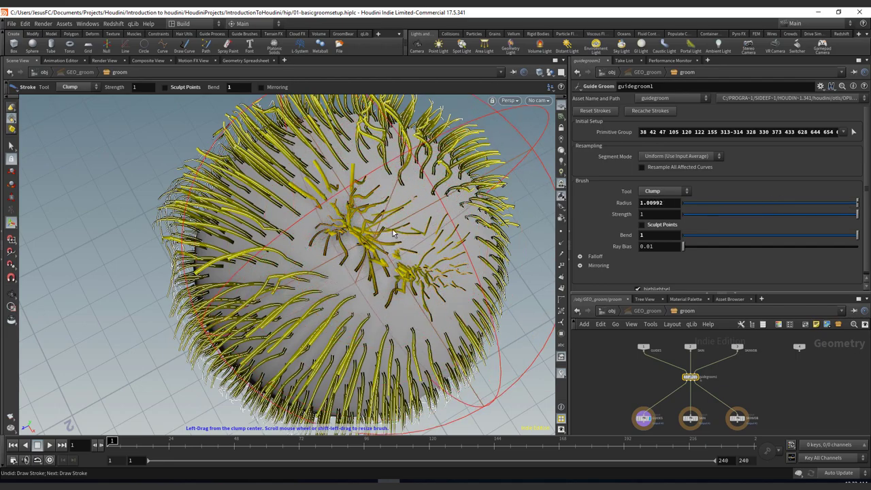
key(ctrl+z)
key(ctrl+z)
key(ctrl+z)
key(ctrl+z)
Try pulling the guides on top of the head into a raised clump with a radius of about 0.99, and undo it.
mouse_move(354, 247)
alt+mouse_down()
mouse_move(375, 132)
mouse_move(363, 152)
mouse_move(173, 146)
mouse_move(298, 150)
mouse_move(352, 134)
alt+mouse_up()
key(Return)
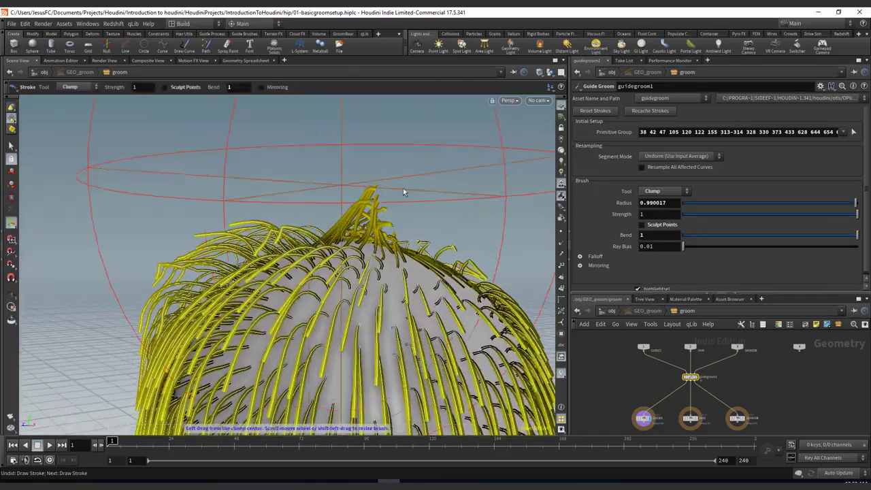
mouse_move(377, 189)
alt+mouse_down()
mouse_move(346, 198)
mouse_move(409, 223)
alt+mouse_up()
key(ctrl+z)
key(ctrl+z)
key(ctrl+z)
key(ctrl+z)
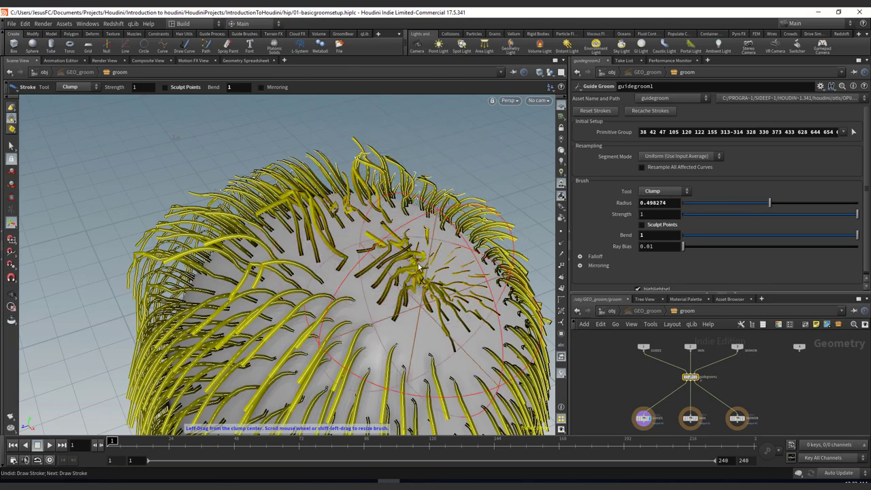
mouse_move(434, 249)
alt+mouse_down()
mouse_move(483, 307)
mouse_move(370, 176)
alt+mouse_up()
key(ctrl+z)
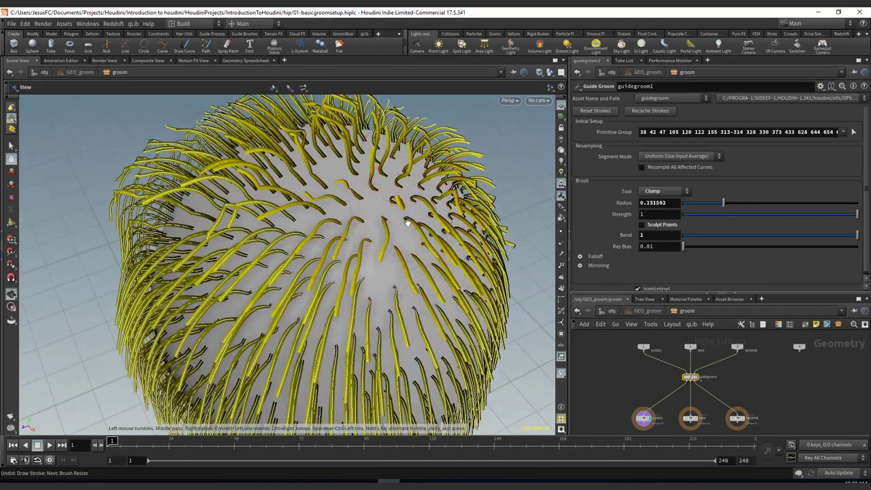
Try small clump strokes near the top of the head with a radius of about 0.25 and Bend 1, and undo them.
key(Return)
mouse_move(418, 226)
mouse_down()
mouse_move(347, 242)
mouse_move(377, 254)
mouse_move(403, 242)
mouse_move(364, 224)
mouse_move(345, 229)
mouse_move(415, 237)
mouse_move(456, 222)
mouse_move(393, 231)
mouse_up()
key(Escape)
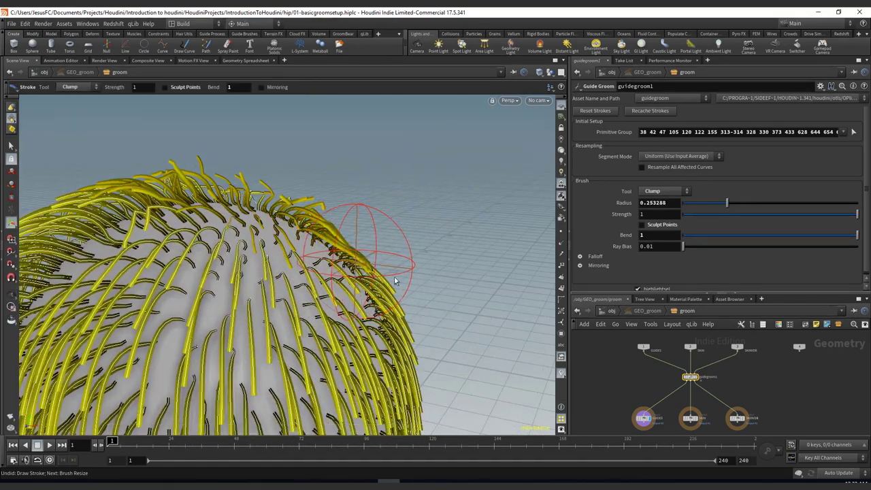
mouse_move(399, 282)
alt+mouse_down()
mouse_move(362, 284)
mouse_move(410, 255)
alt+mouse_up()
key(ctrl+z)
mouse_move(398, 284)
alt+mouse_down()
mouse_move(417, 275)
mouse_move(405, 217)
mouse_move(381, 244)
mouse_move(327, 269)
mouse_move(389, 286)
mouse_move(470, 243)
mouse_move(336, 266)
alt+mouse_up()
key(ctrl+z)
click(422, 268)
key(ctrl+z)
Enable Sculpt Points for the Clump brush and try strokes on the top guides with a radius of about 0.25, undoing them.
mouse_move(408, 214)
alt+mouse_down()
mouse_move(315, 288)
mouse_move(386, 236)
mouse_move(317, 234)
mouse_move(326, 266)
mouse_move(445, 237)
mouse_move(451, 210)
mouse_move(490, 245)
alt+mouse_up()
scroll(386, 236, up, 3)
scroll(386, 236, up, 3)
key(Return)
mouse_move(338, 221)
mouse_down()
mouse_move(171, 211)
mouse_move(259, 204)
mouse_move(358, 177)
mouse_move(293, 230)
mouse_move(261, 210)
mouse_move(261, 255)
mouse_move(246, 270)
mouse_move(200, 276)
mouse_move(287, 205)
mouse_move(307, 163)
mouse_move(306, 178)
mouse_up()
key(ctrl+z)
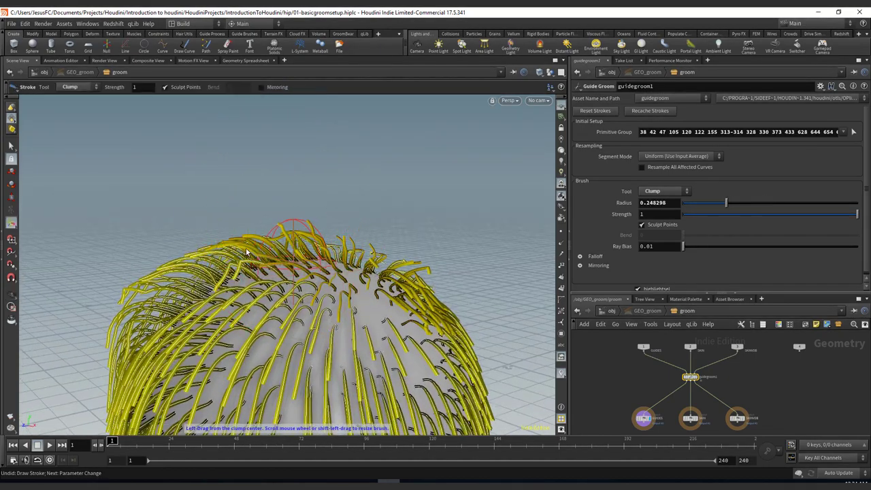
key(Escape)
mouse_move(244, 252)
mouse_down()
mouse_move(235, 202)
mouse_move(263, 213)
mouse_up()
key(ctrl+z)
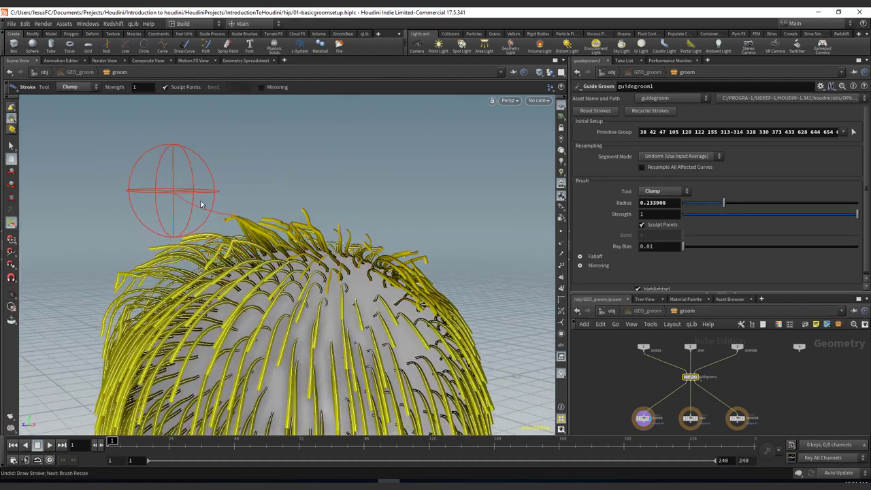
Clump the guides on top of the head with Sculpt Points enabled and a brush radius of about 0.23.
key(Escape)
mouse_move(268, 200)
mouse_down()
mouse_move(336, 222)
mouse_move(444, 283)
mouse_move(364, 249)
mouse_up()
key(Return)
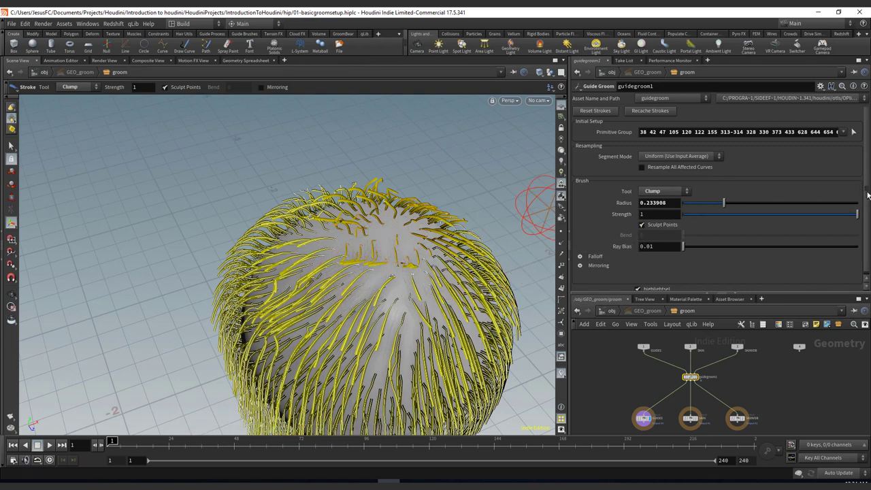
drag(863, 189, 866, 203)
mouse_move(426, 193)
alt+mouse_down()
mouse_move(389, 177)
mouse_move(334, 206)
mouse_move(349, 275)
alt+mouse_up()
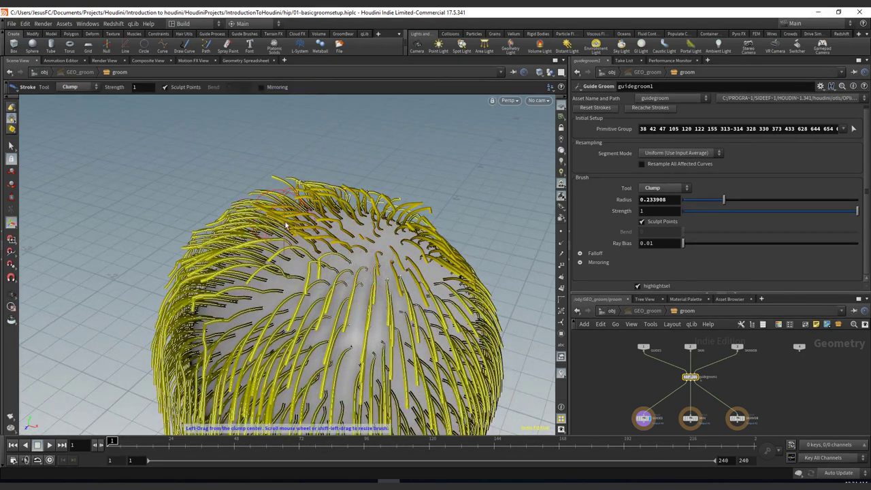